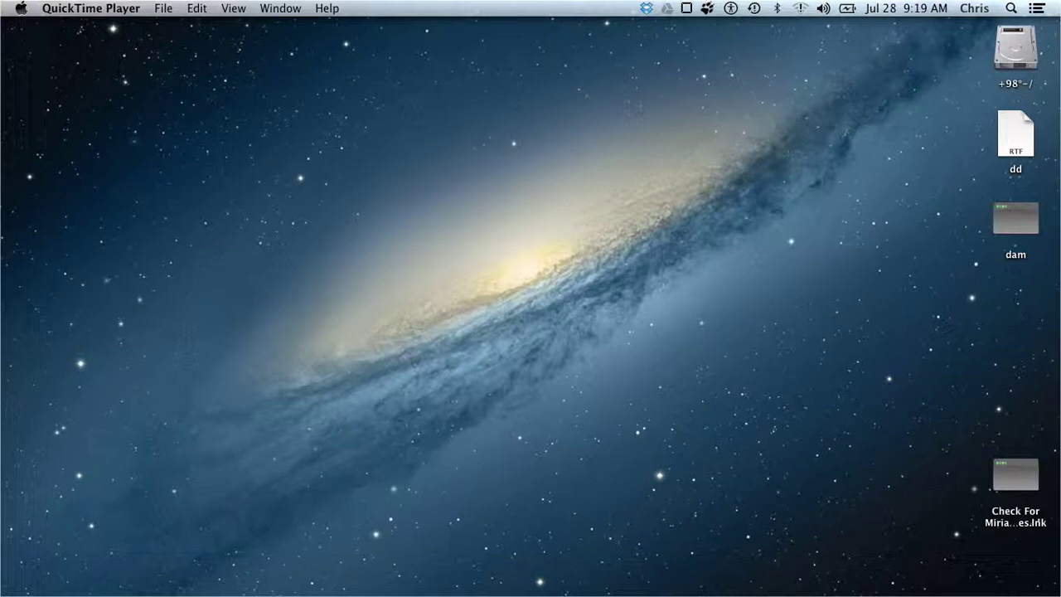
Search the installed applications for "ite" and launch iText Express with a blank document.
key("super+space")
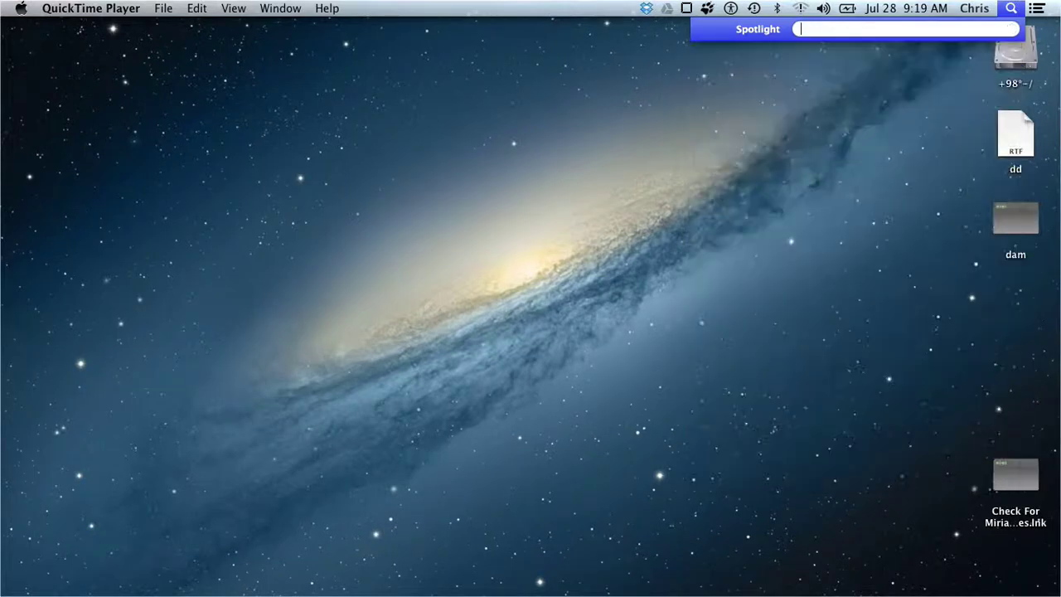
key("Escape")
key("F4")
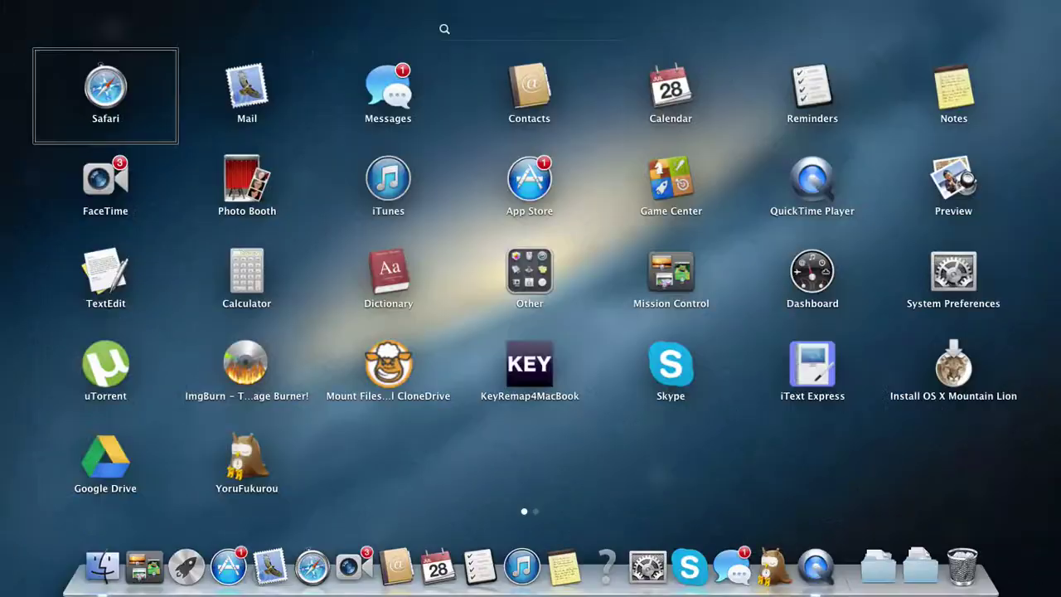
type("ite")
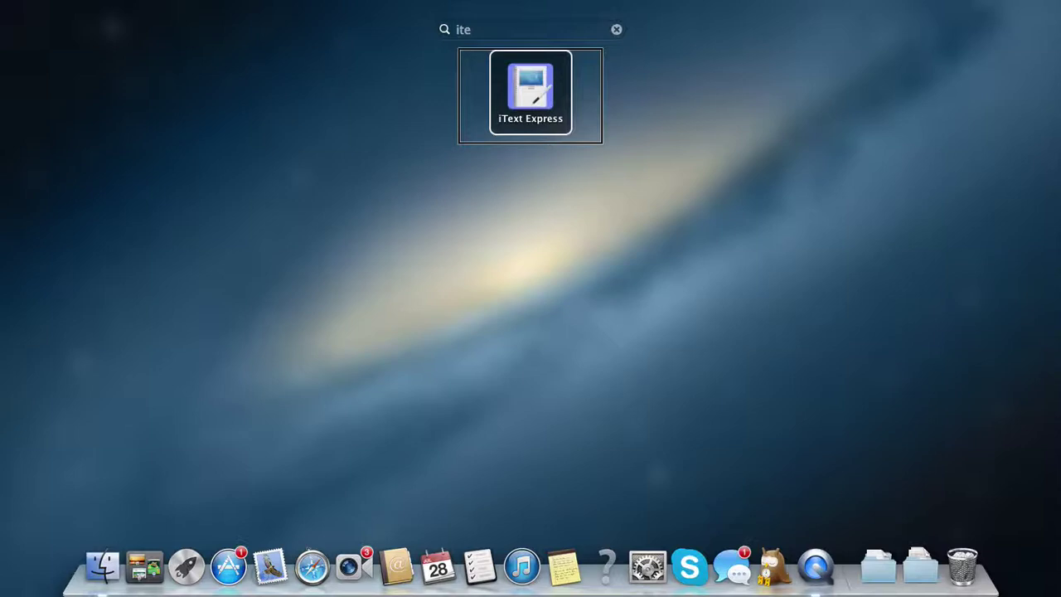
key("Return")
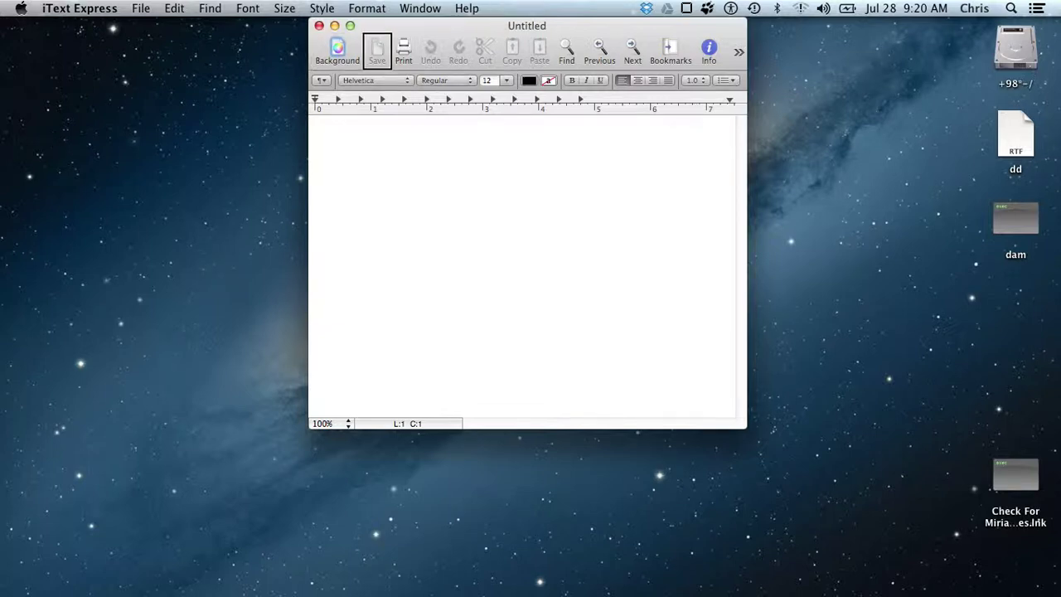
Examine the document window's main commands one by one with VoiceOver, from Print through Find and Info to the overflow items.
key("ctrl+alt+Right")
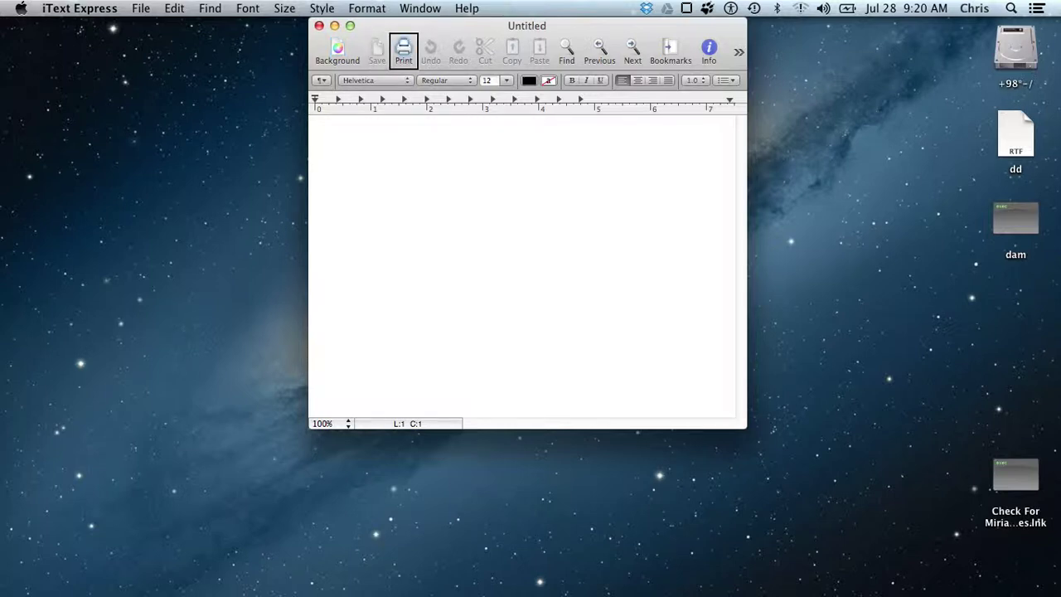
key("ctrl+alt+Right")
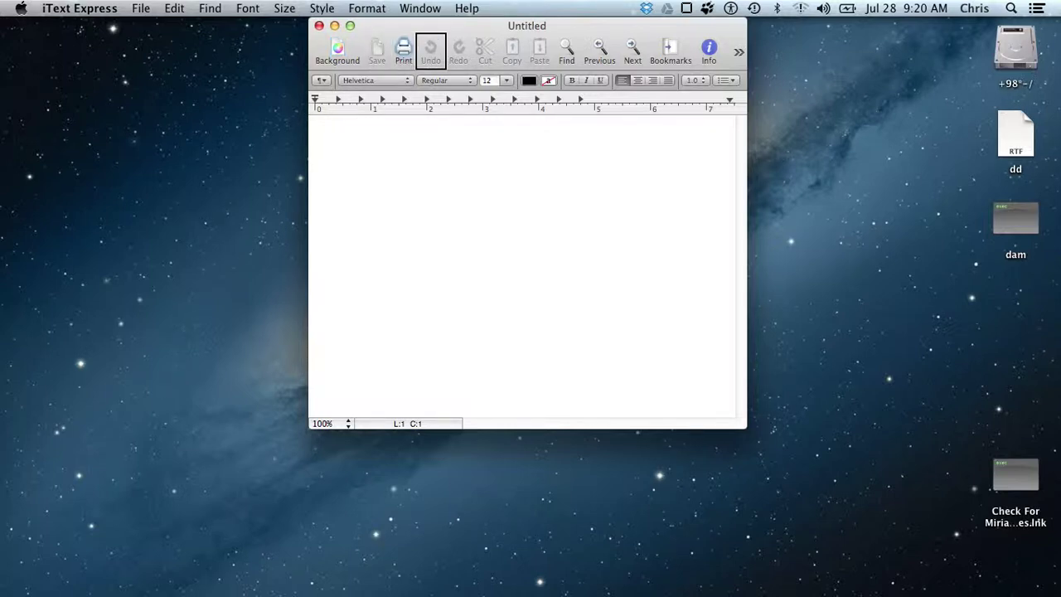
key("ctrl+alt+Right")
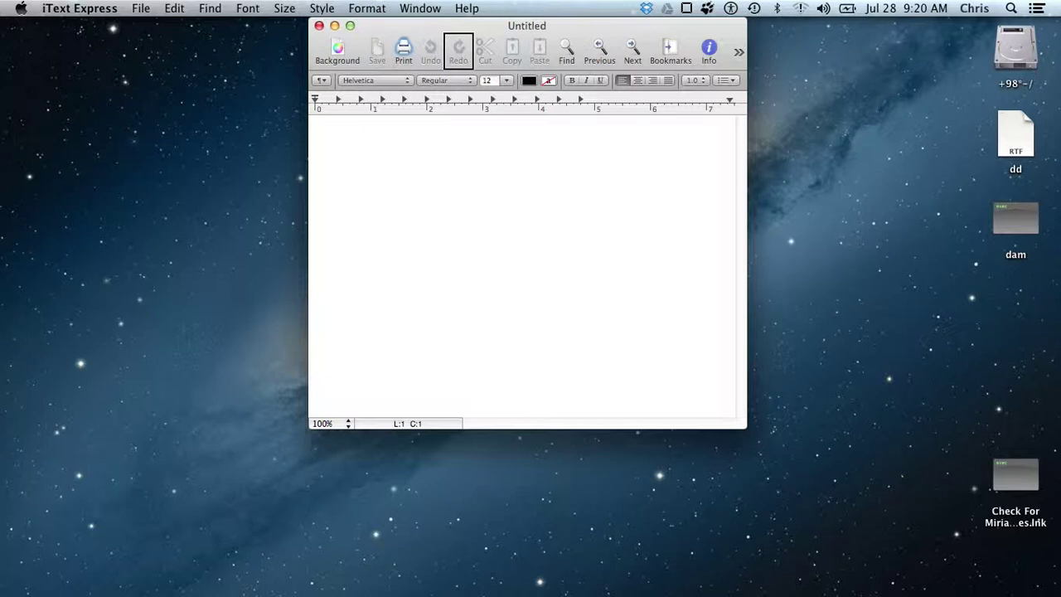
key("ctrl+alt+Right")
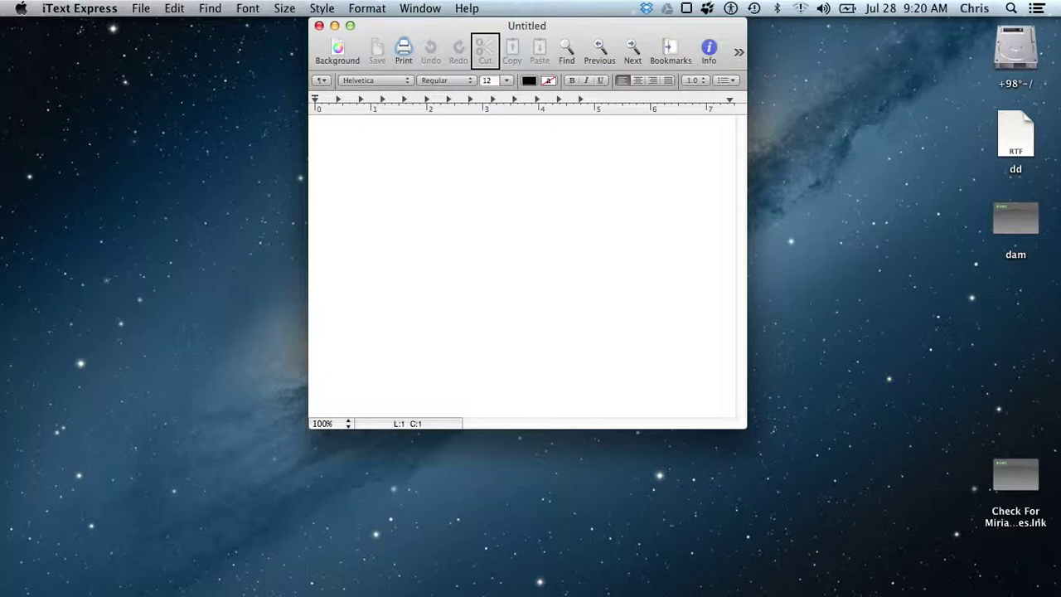
key("ctrl+alt+Right")
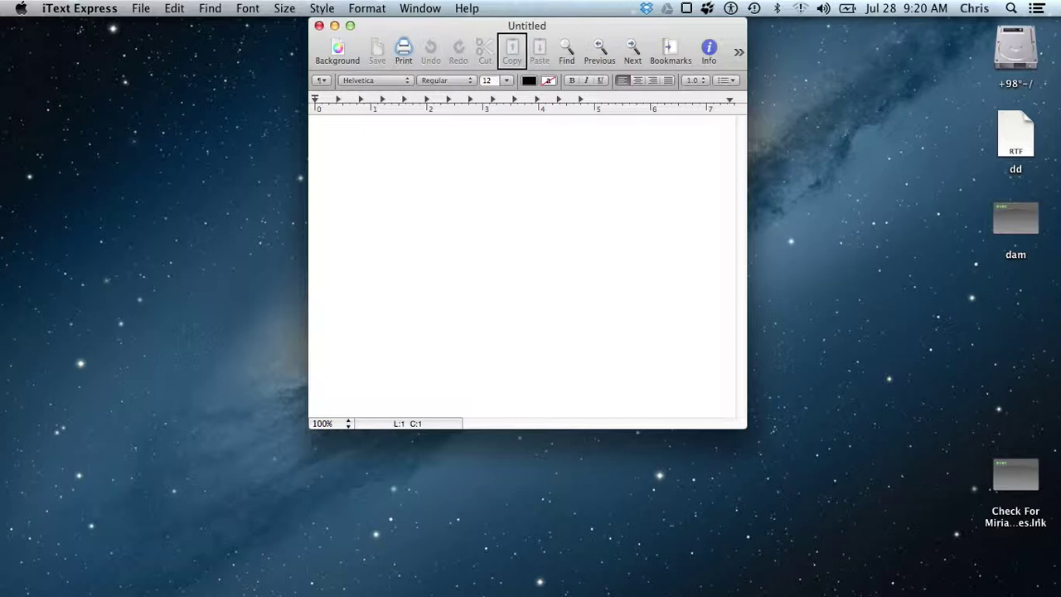
key("ctrl+alt+Right")
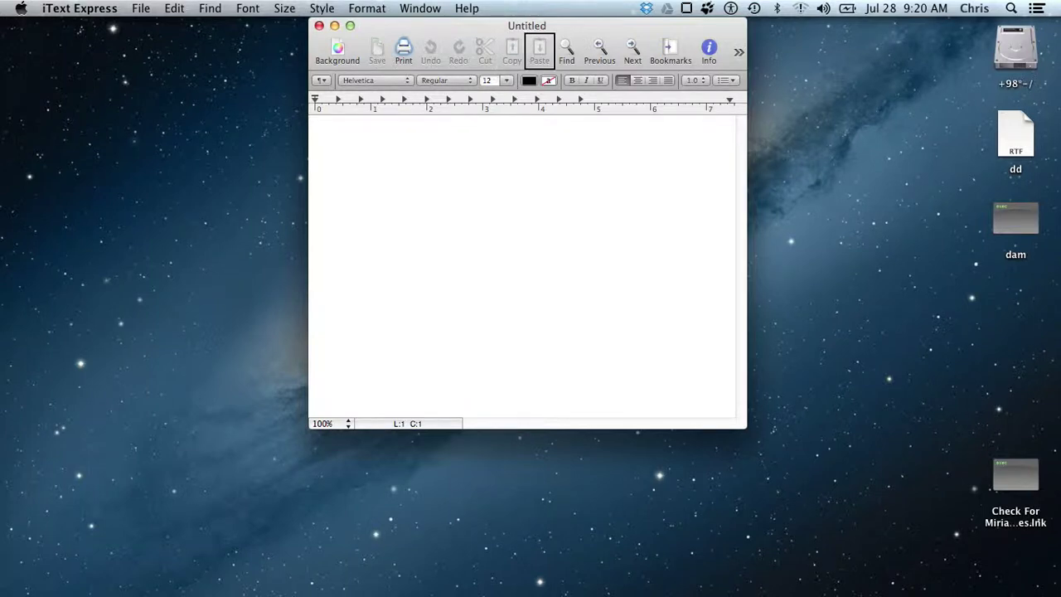
key("ctrl+alt+Right")
key("ctrl+alt+Right")
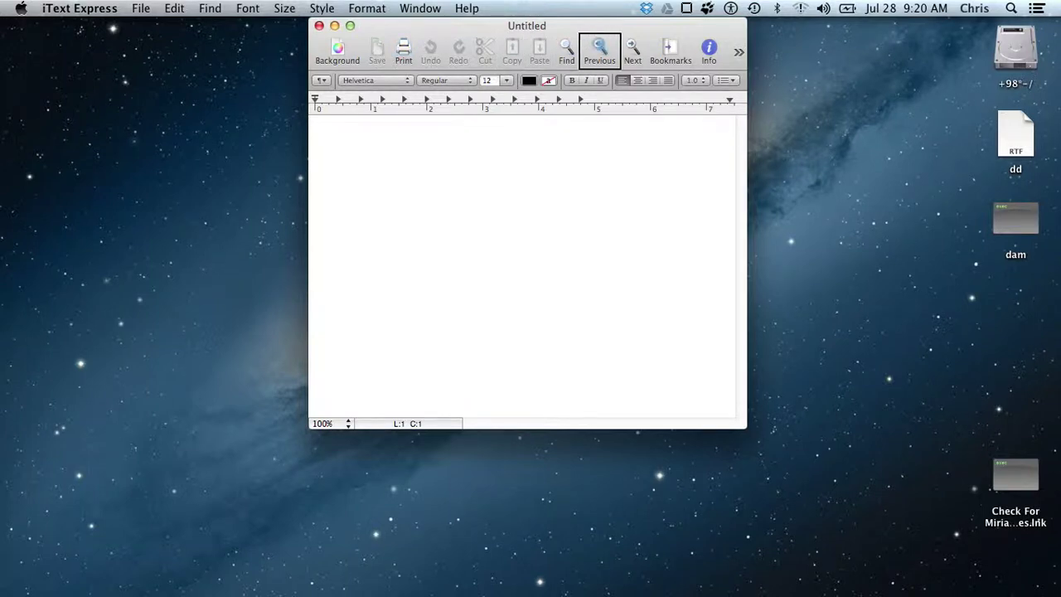
key("ctrl+alt+Right")
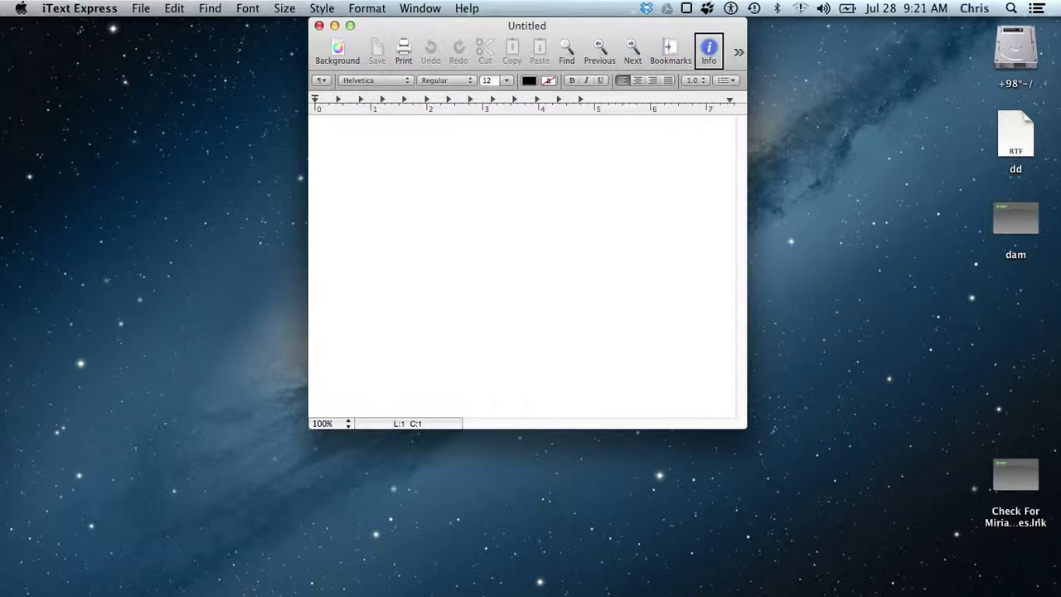
key("ctrl+alt+Right")
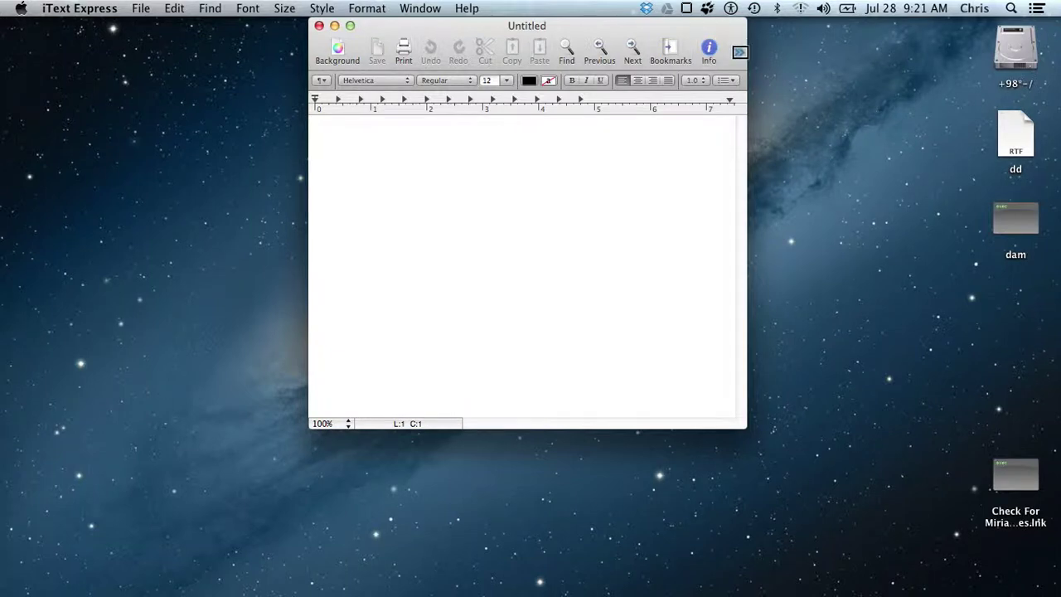
key("ctrl+alt+Right")
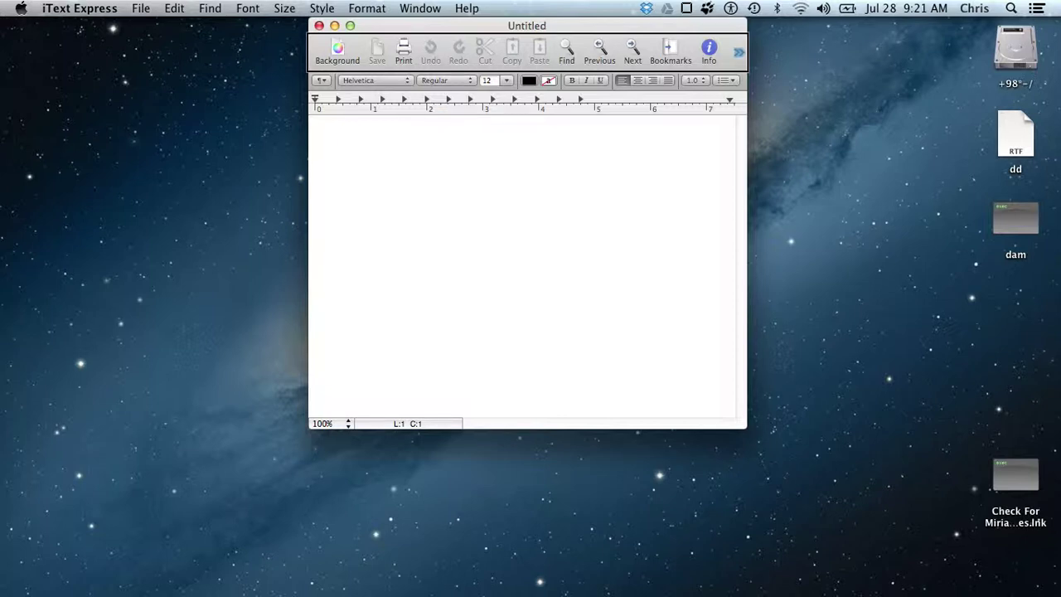
Examine the text formatting controls for style, font, size, colour, alignment, spacing and lists, plus the zoom control and line/column indicator.
key("Tab")
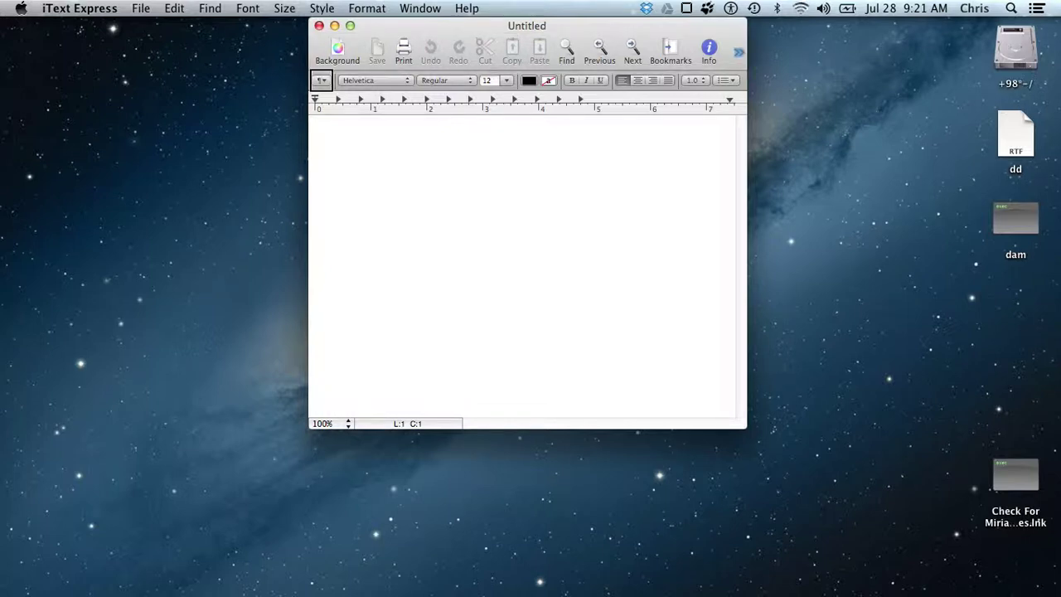
key("Tab")
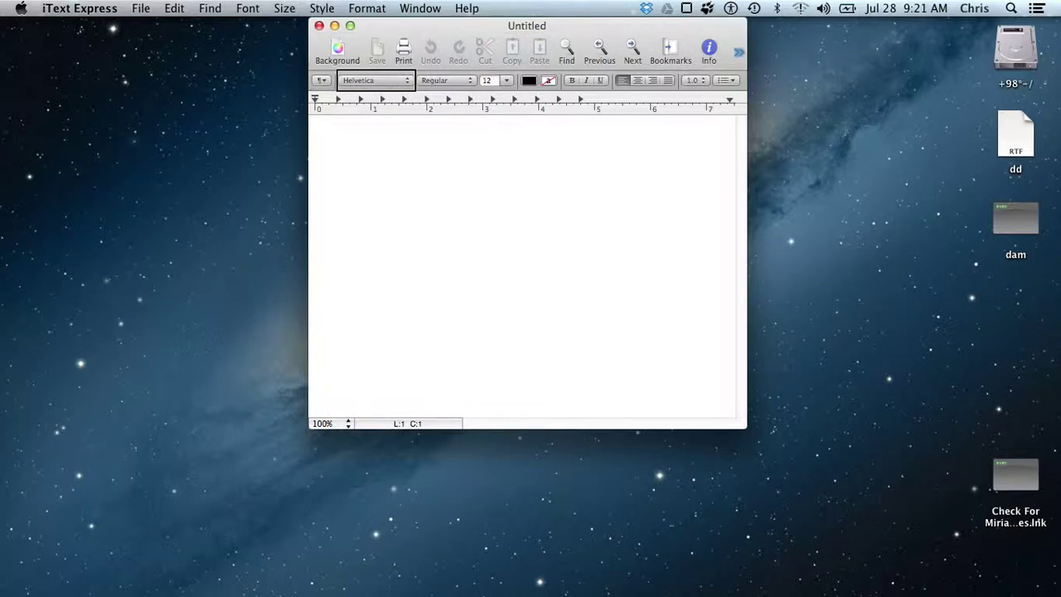
key("Tab")
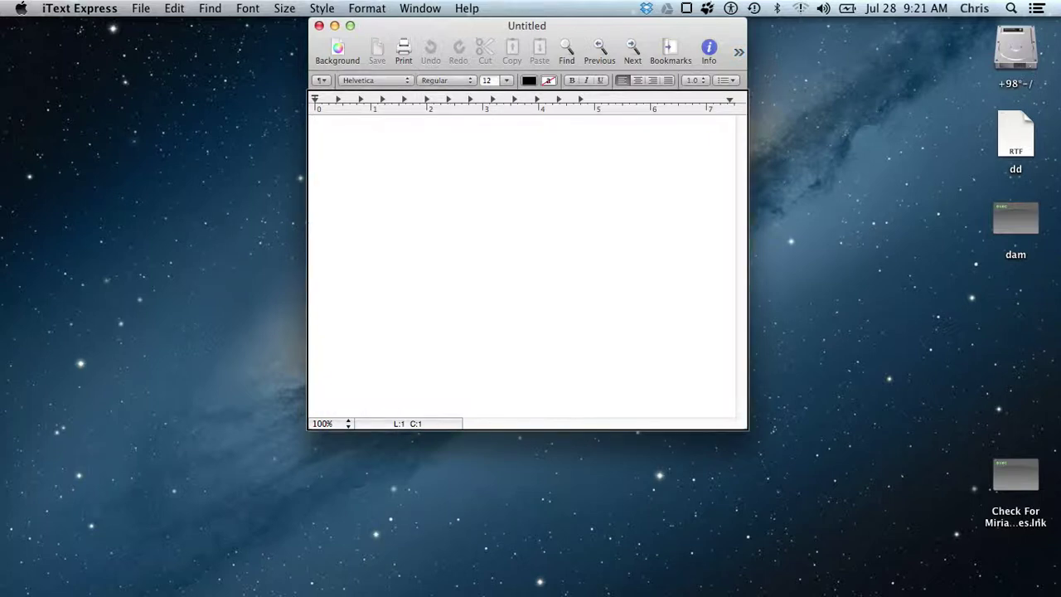
key("Tab")
key("Tab")
key("Tab")
key("Tab")
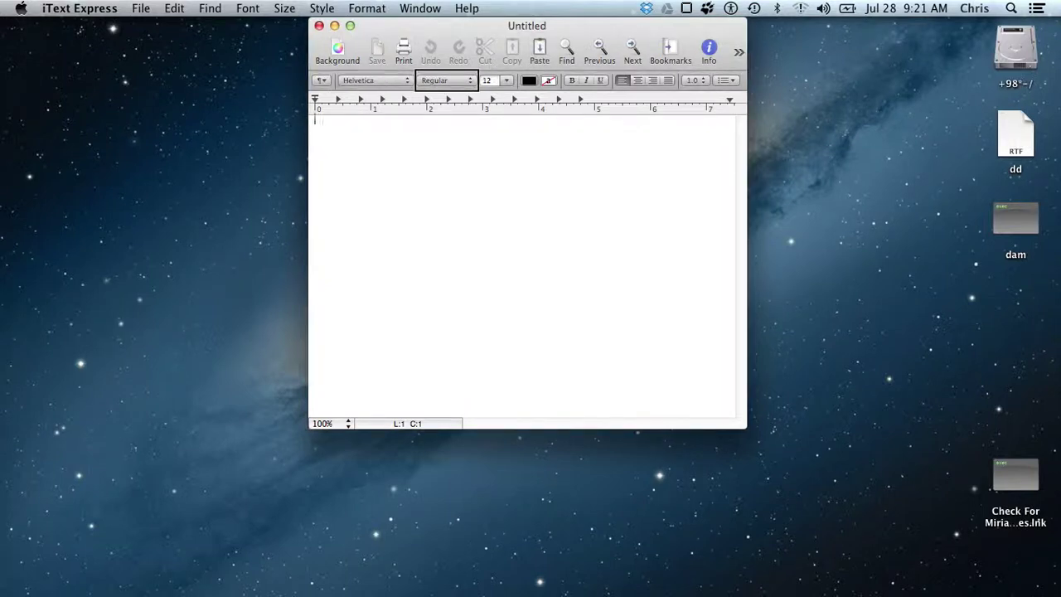
key("Tab")
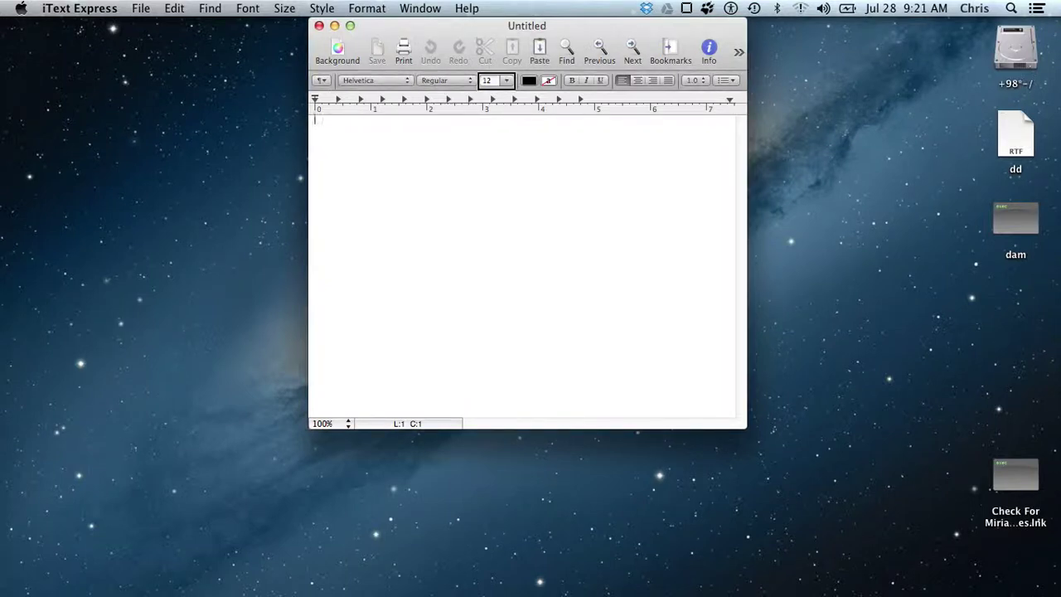
key("Tab")
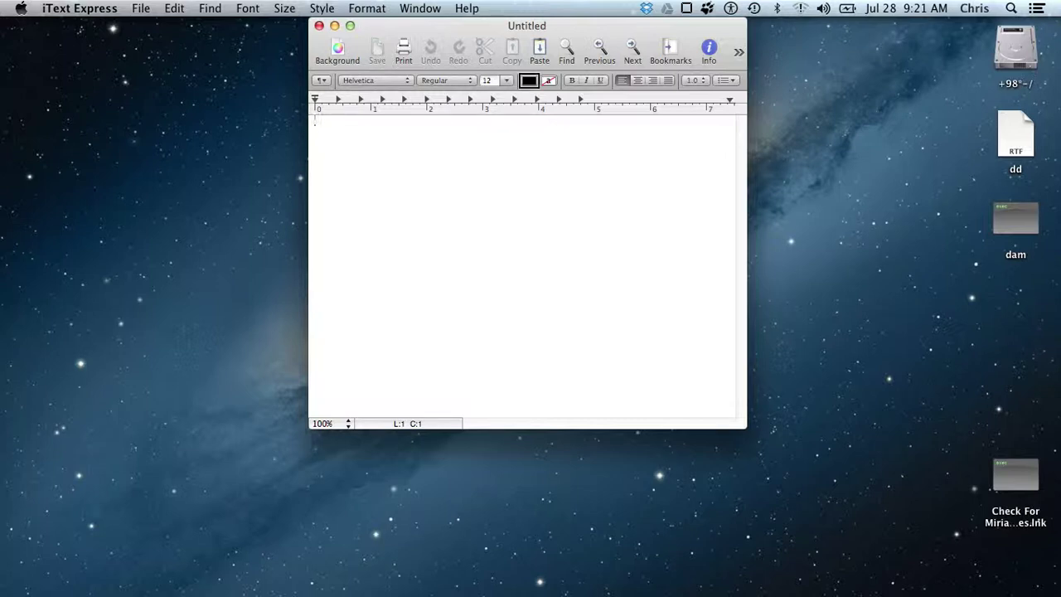
key("Tab")
key("Tab")
key("Tab")
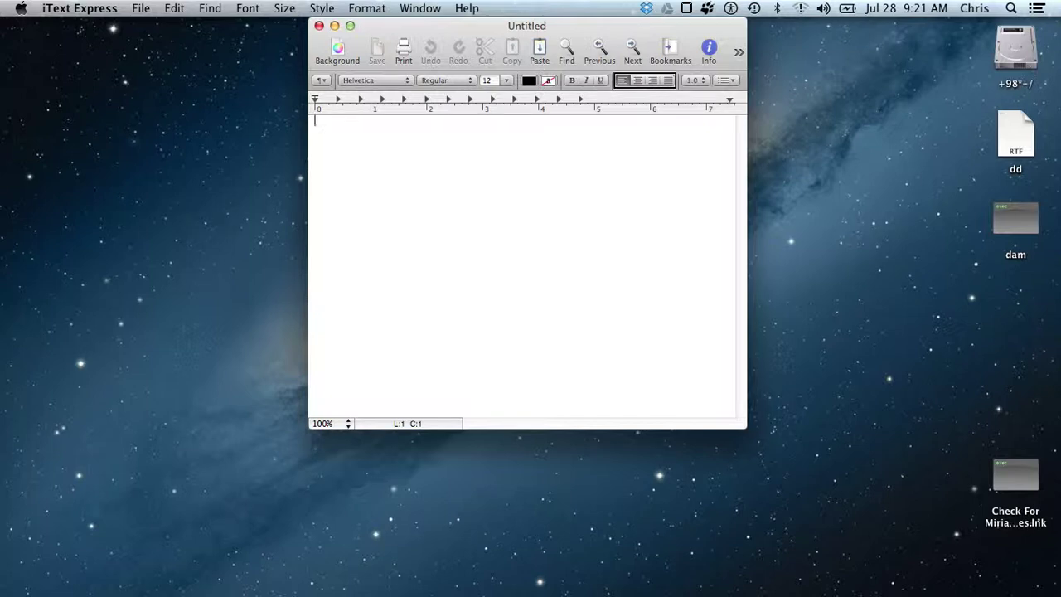
key("Tab")
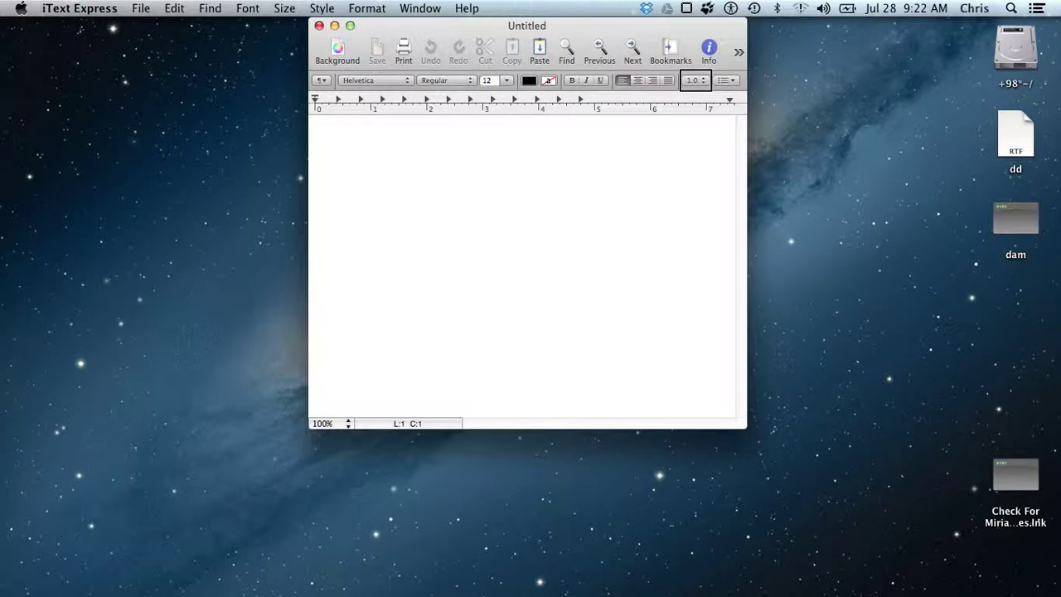
key("Tab")
key("Tab")
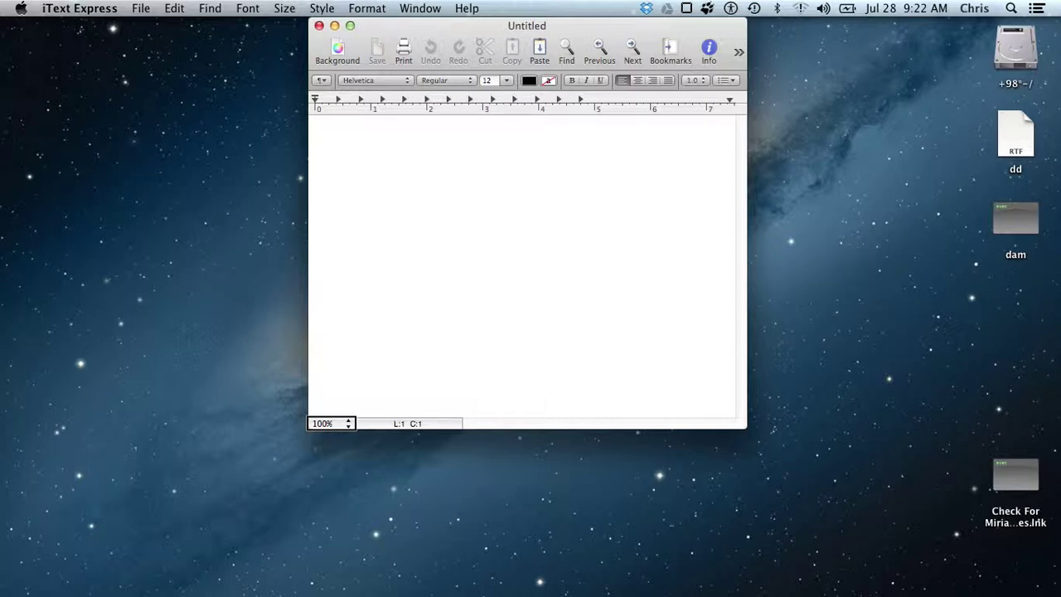
key("Tab")
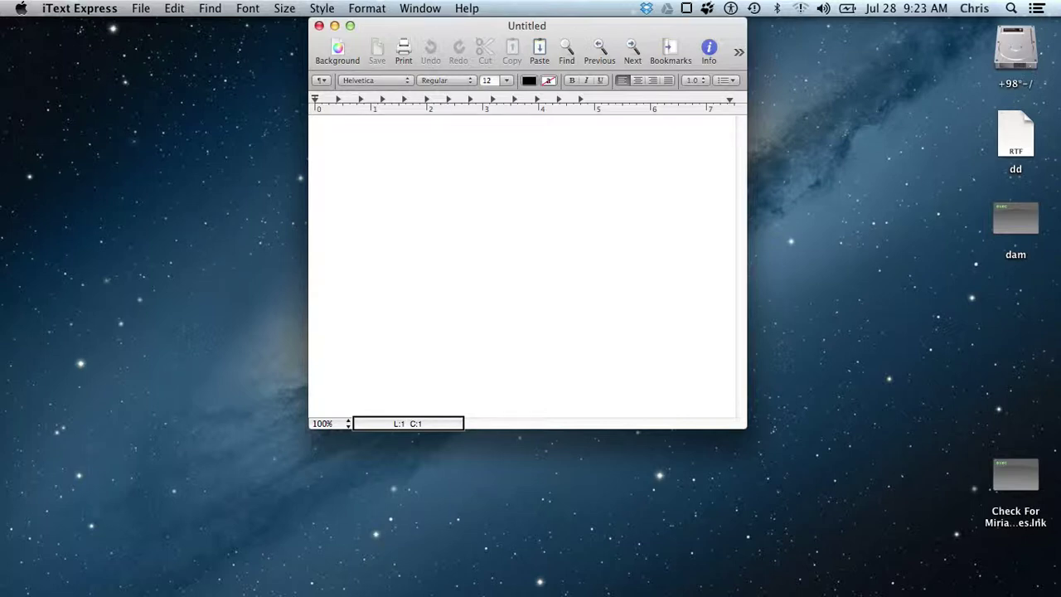
Return to the document's text area and enter "THis is a review of using the mac with voice over in every day situations.".
key("shift+Tab")
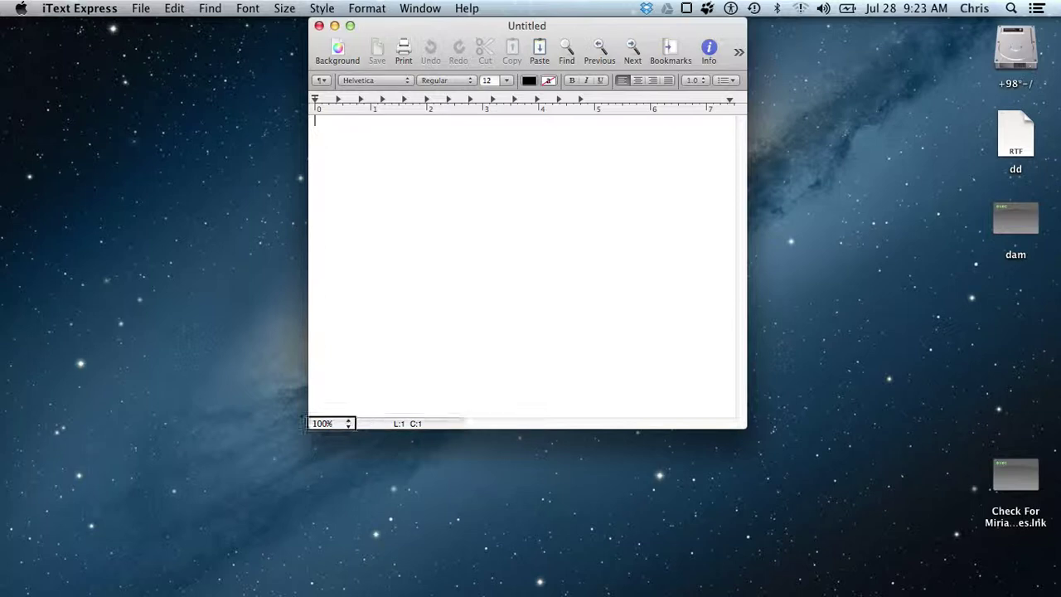
key("shift+Tab")
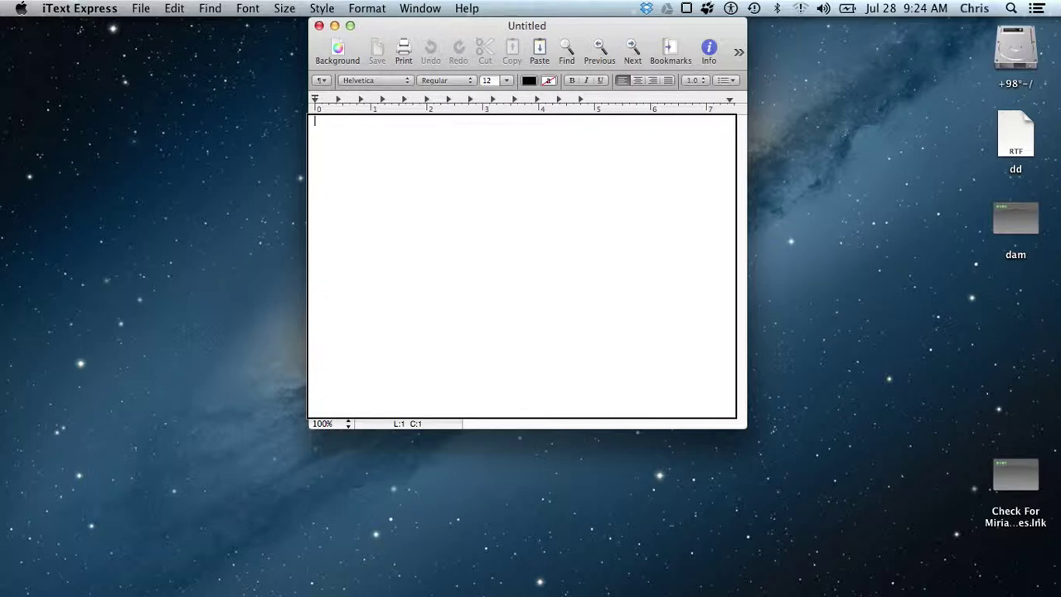
mouse_move(225, 592)
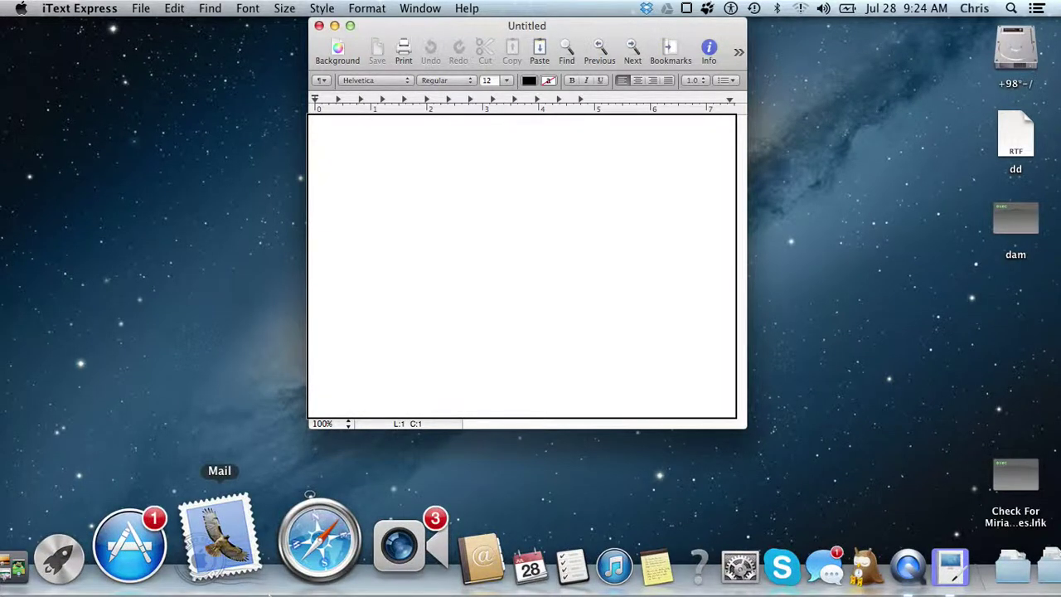
key("super+Tab")
key("super+Tab")
type("THis is a review")
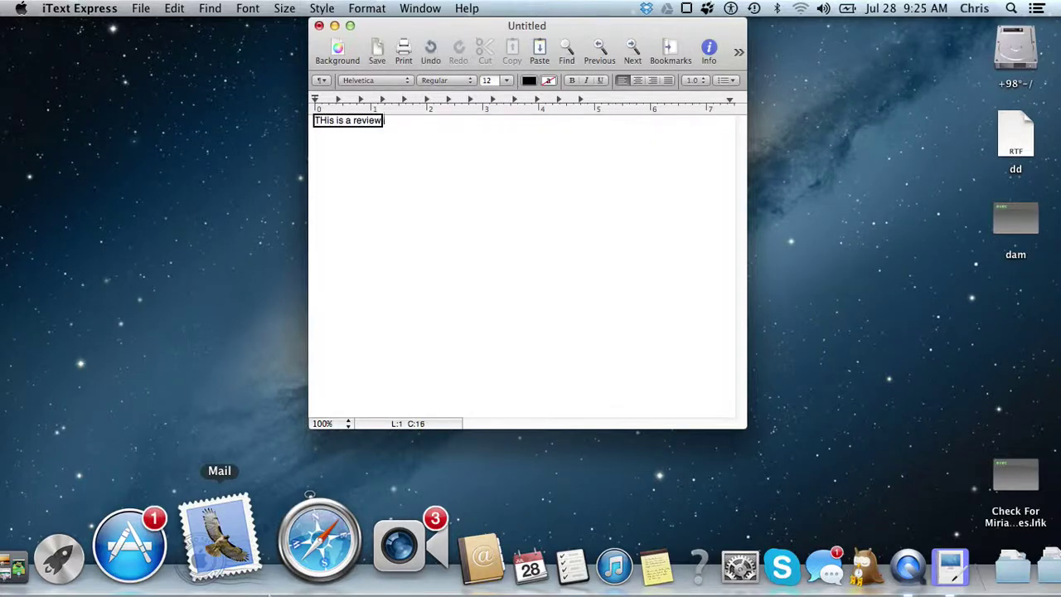
type(" of using the mac with")
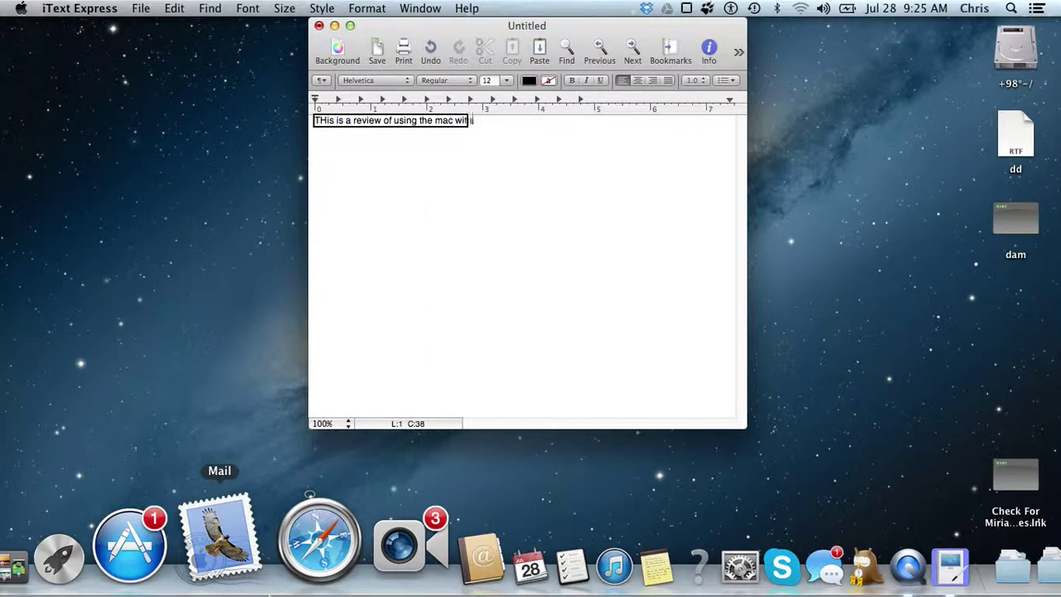
type(" voice over in ever")
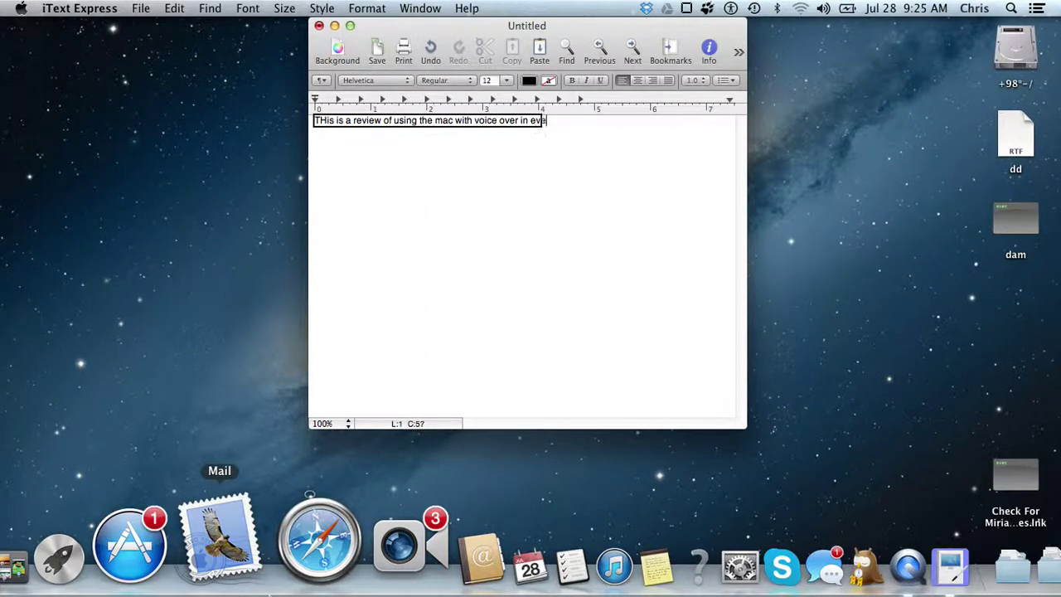
type("y day situations")
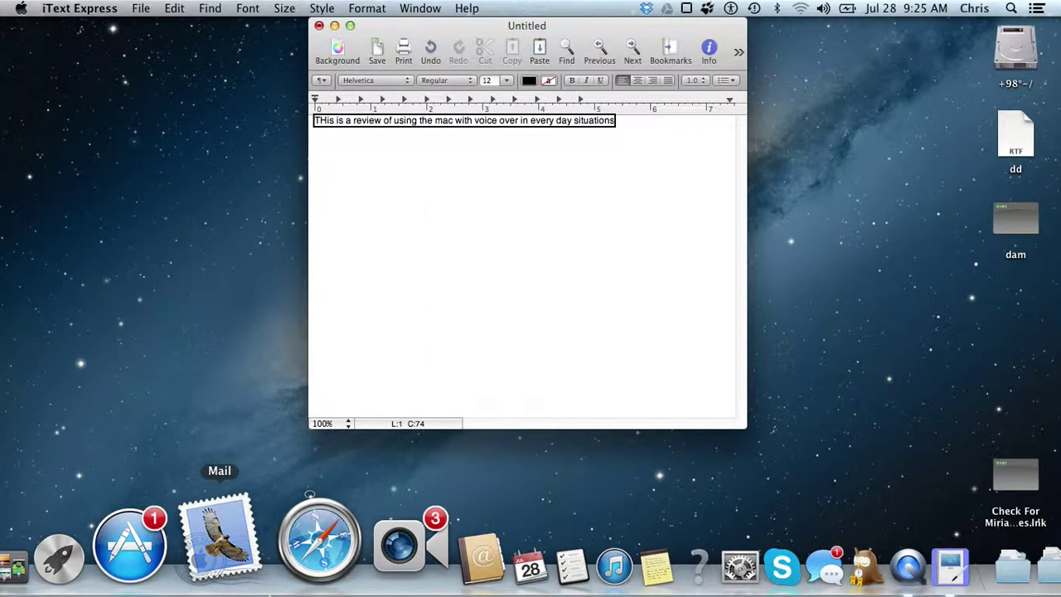
type(".")
Review the sentence from its first word to its end, and set the VoiceOver rotor to Sentences.
key("super+Left")
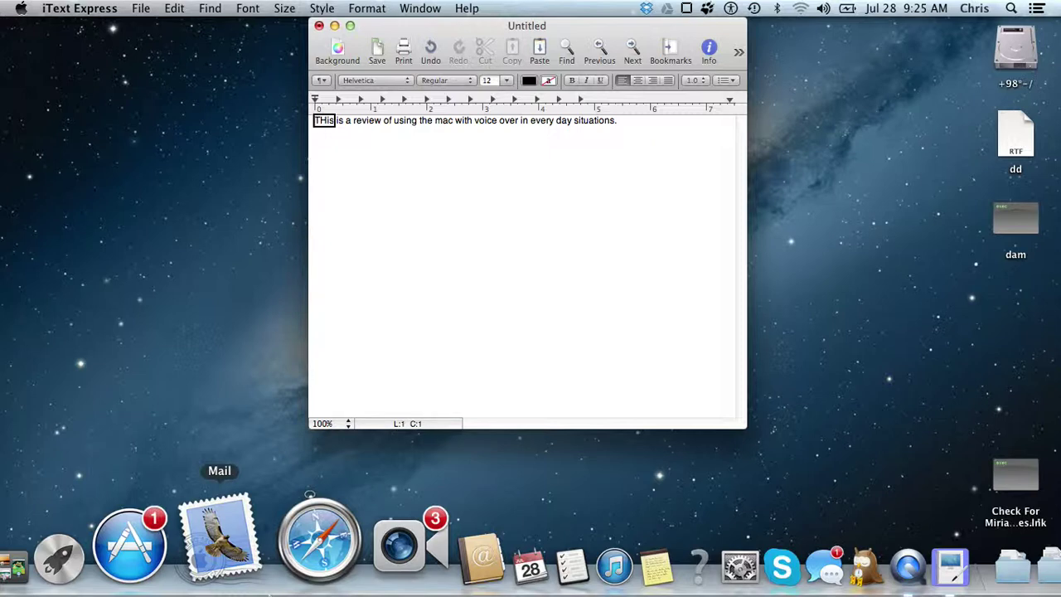
key("Down")
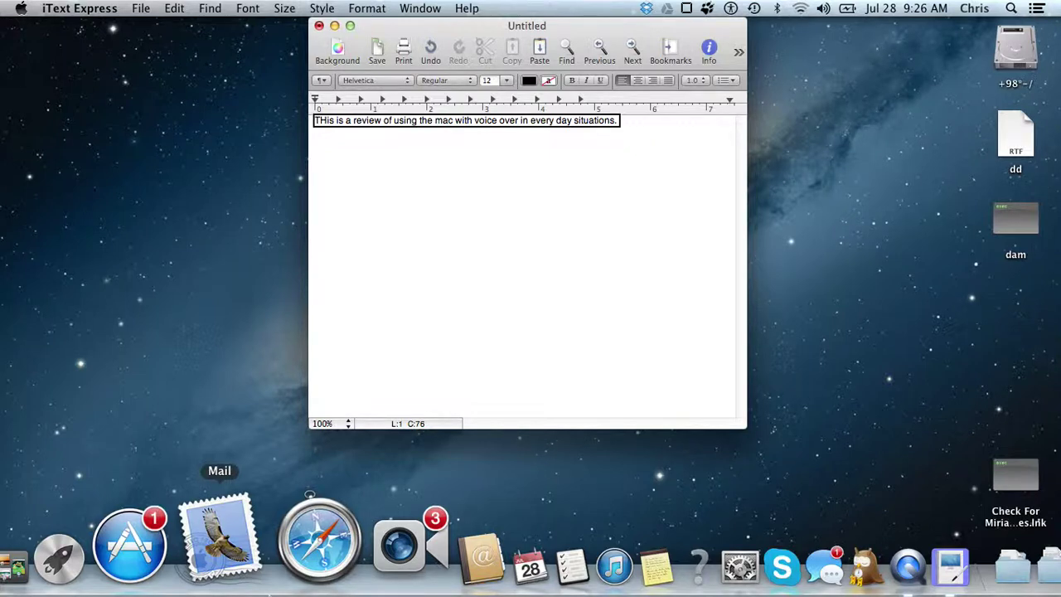
key("ctrl+alt+super+Right")
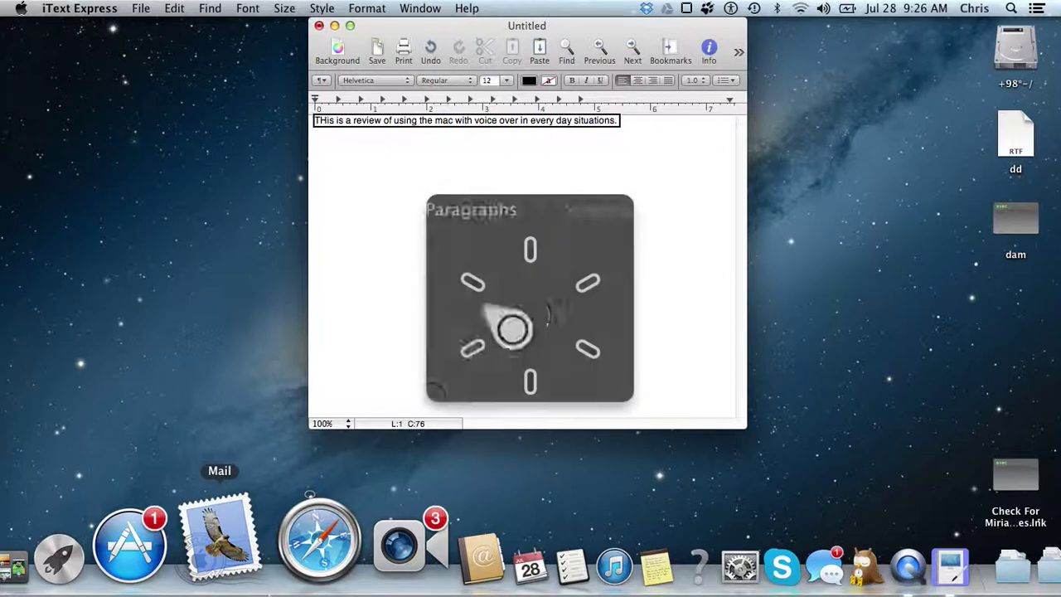
key("ctrl+alt+super+Right")
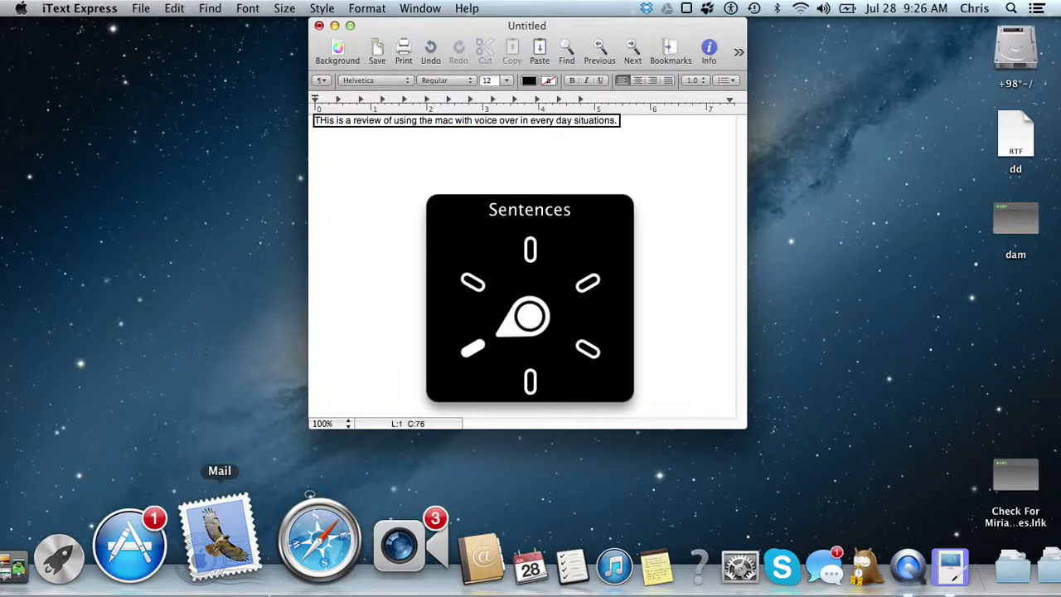
Set the VoiceOver rotor to Characters and return the insertion point to the start of the sentence.
key("ctrl+alt+super+Right")
key("ctrl+alt+super+Right")
key("ctrl+alt+super+Right")
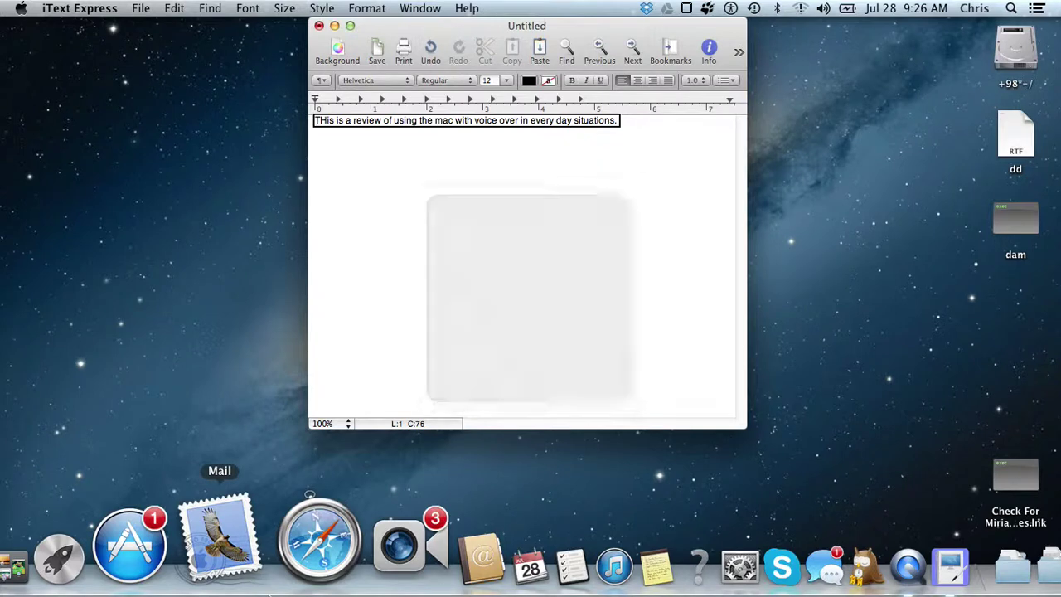
key("ctrl+alt+super+Right")
key("ctrl+alt+super+Right")
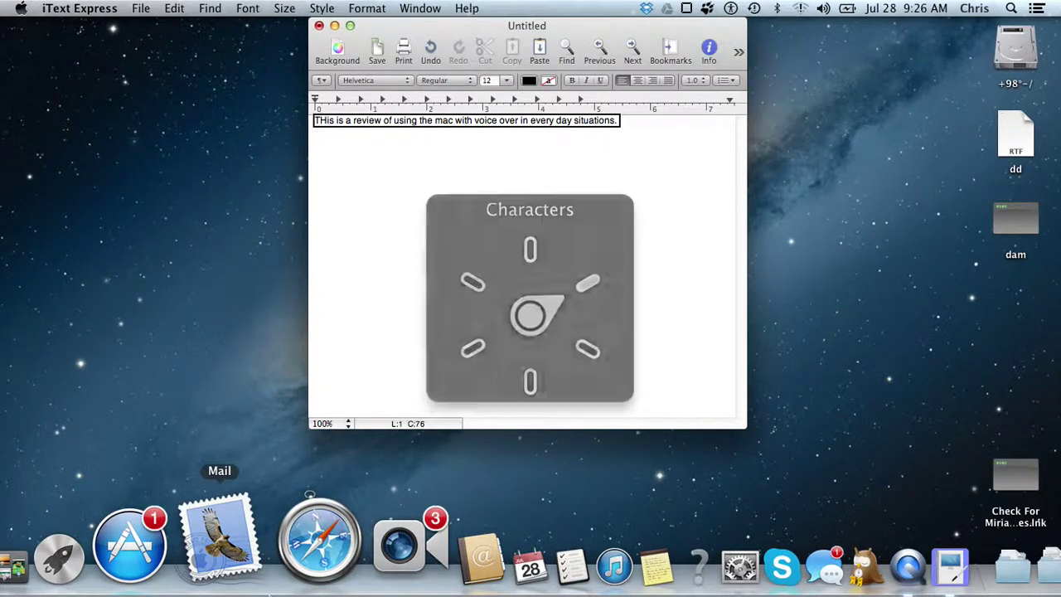
key("Up")
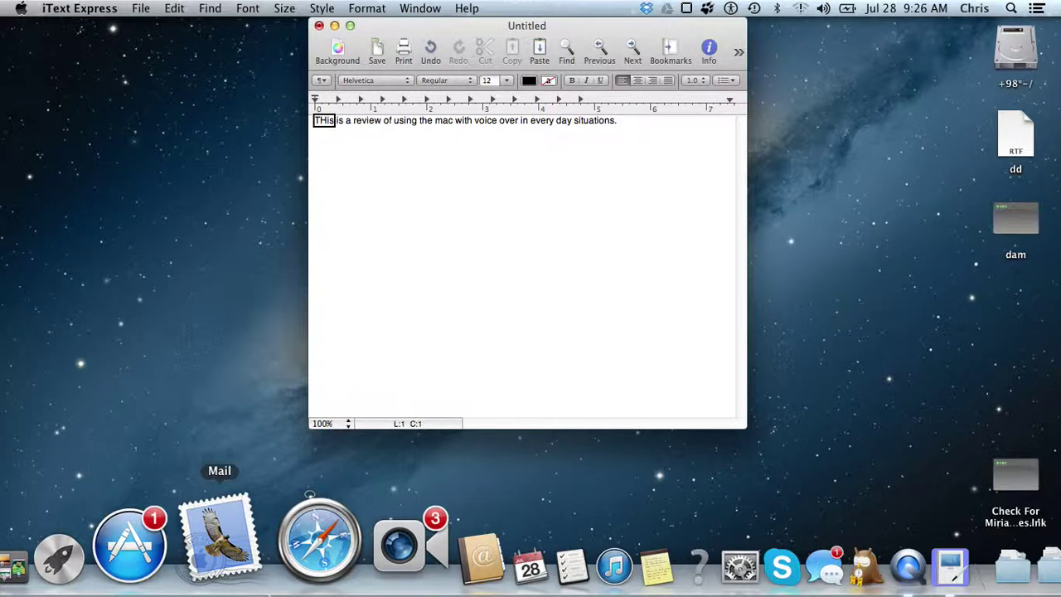
Replace the capital H in the sentence's first word with a lowercase h so it reads "This".
key("Right")
key("Right")
key("BackSpace")
type("h")
key("BackSpace")
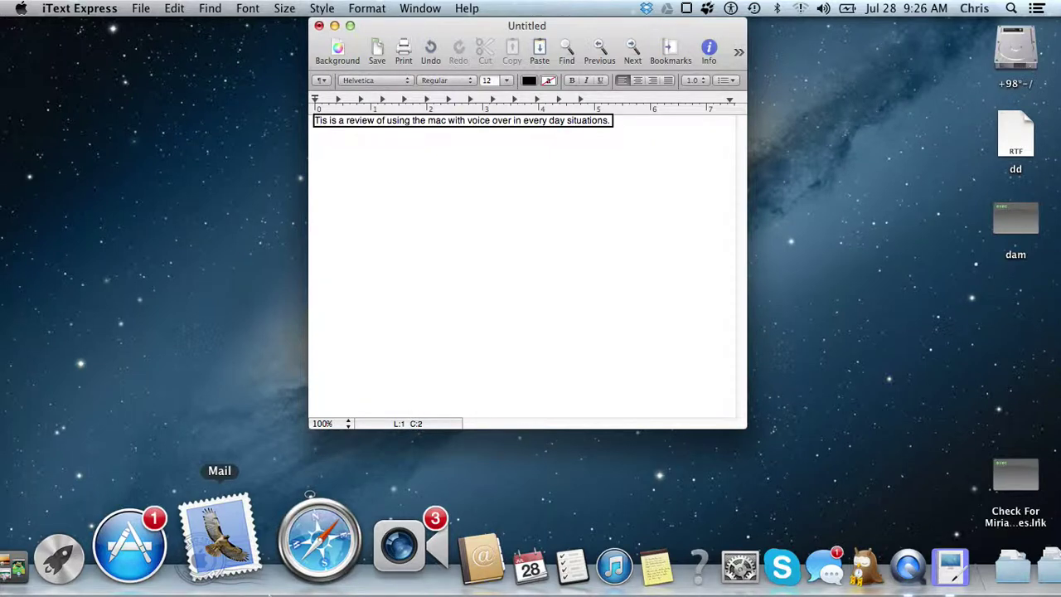
type("h")
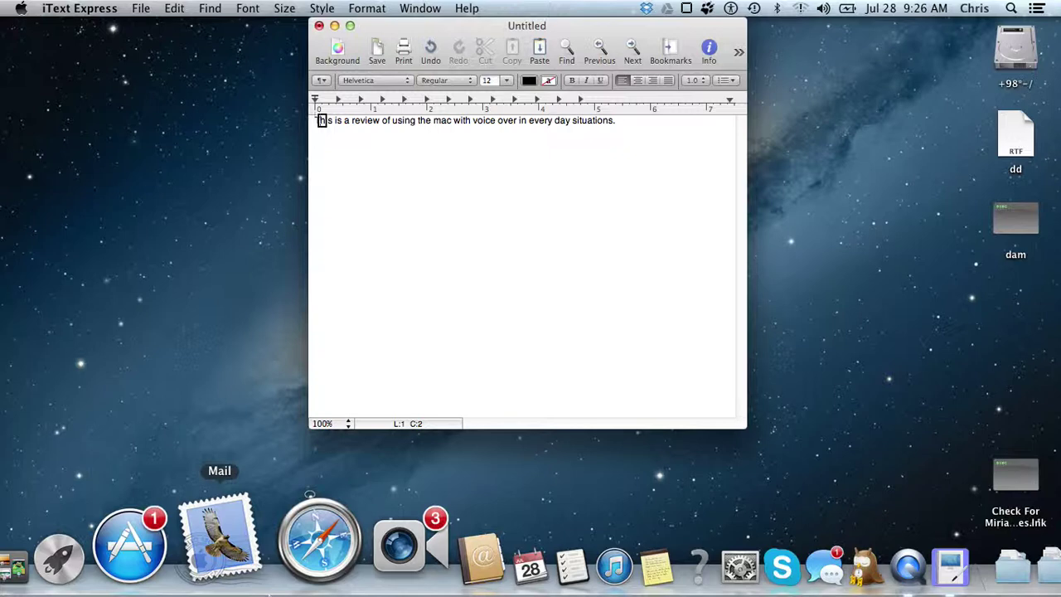
key("Left")
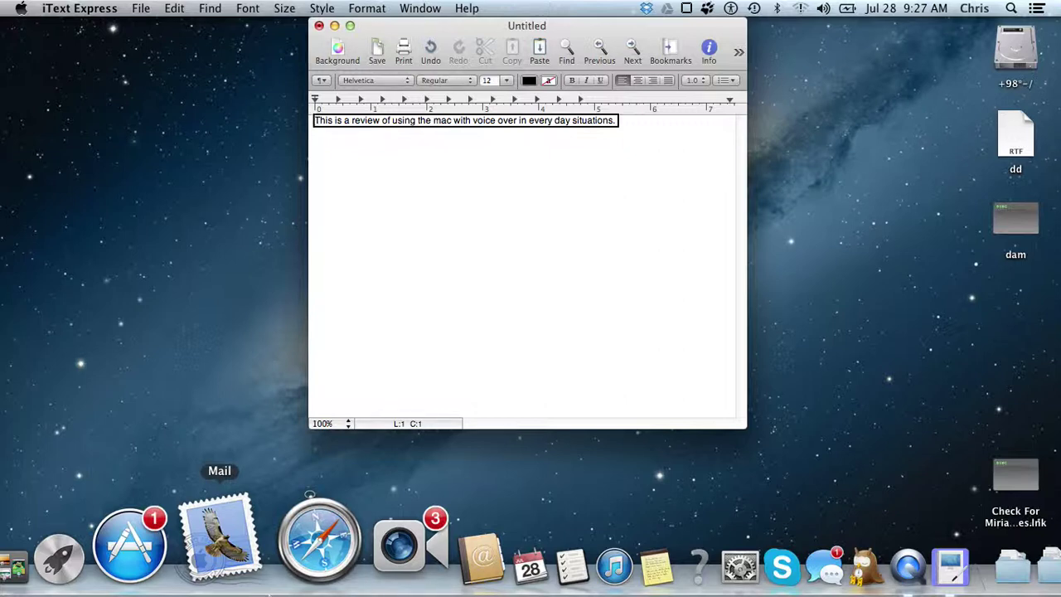
Delete all of the text in the document.
key("super+a")
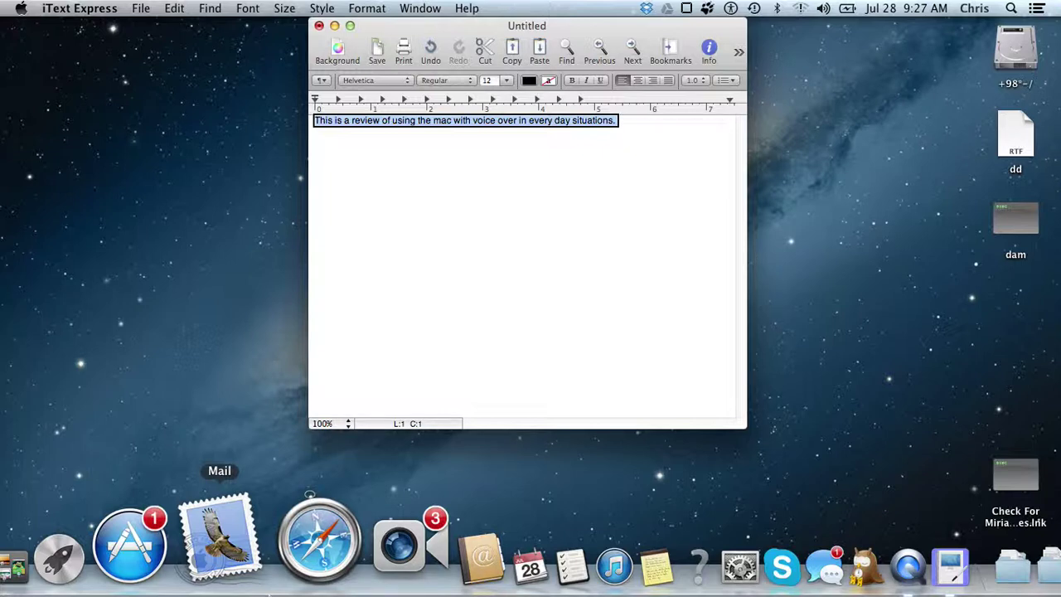
key("BackSpace")
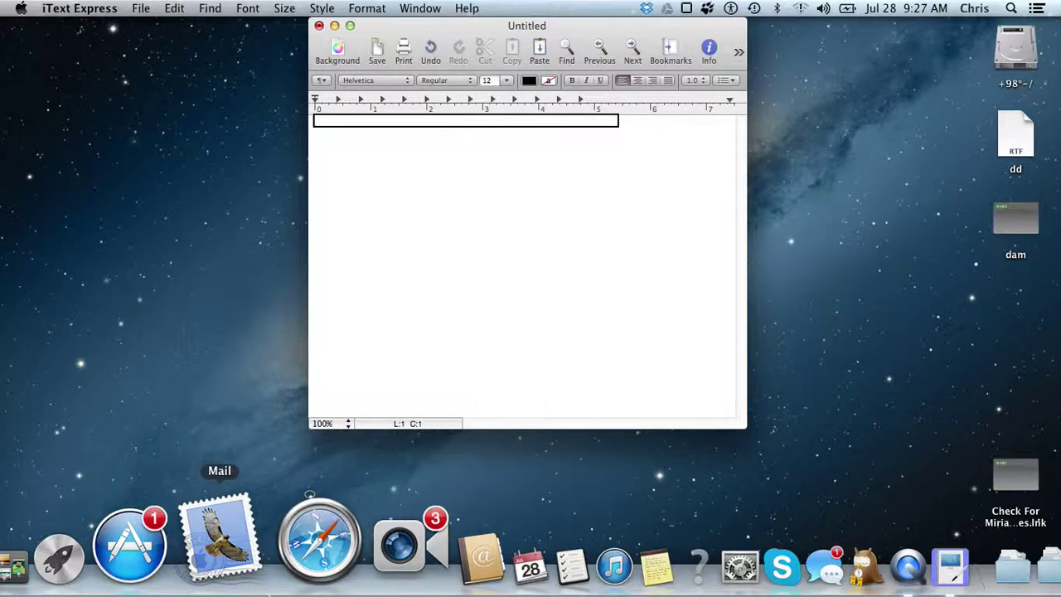
Close the untitled document without saving its changes and quit iText Express.
key("super+w")
key("ctrl+alt+Left")
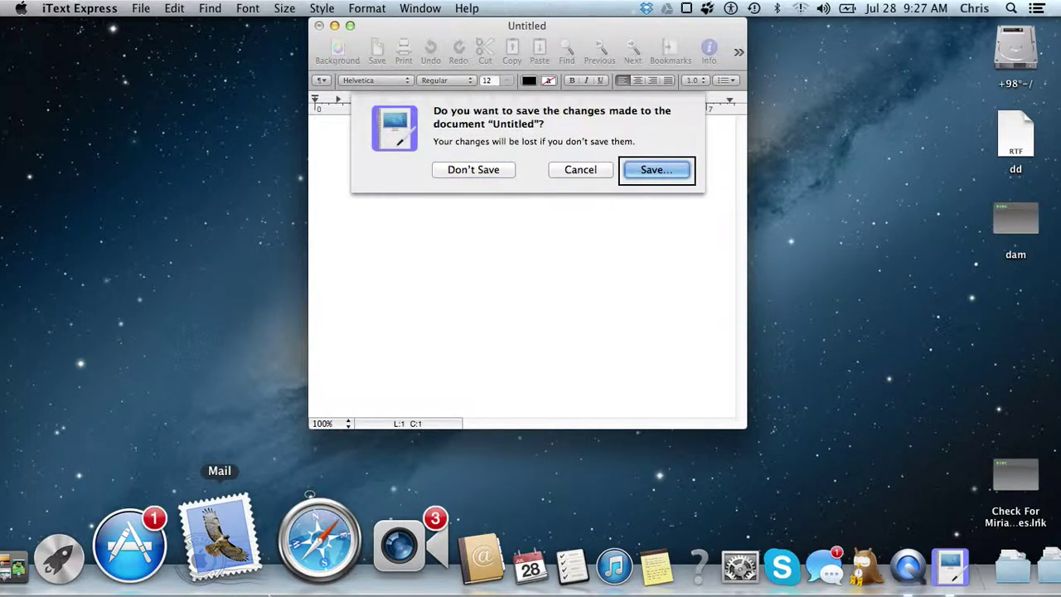
key("ctrl+alt+Left")
key("ctrl+alt+Left")
key("ctrl+alt+space")
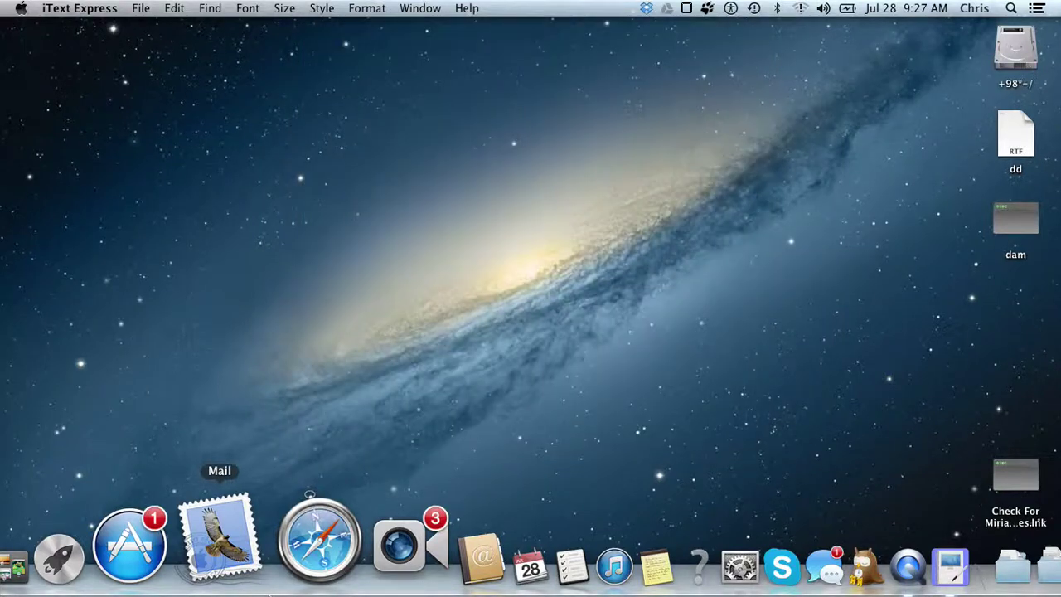
key("super+q")
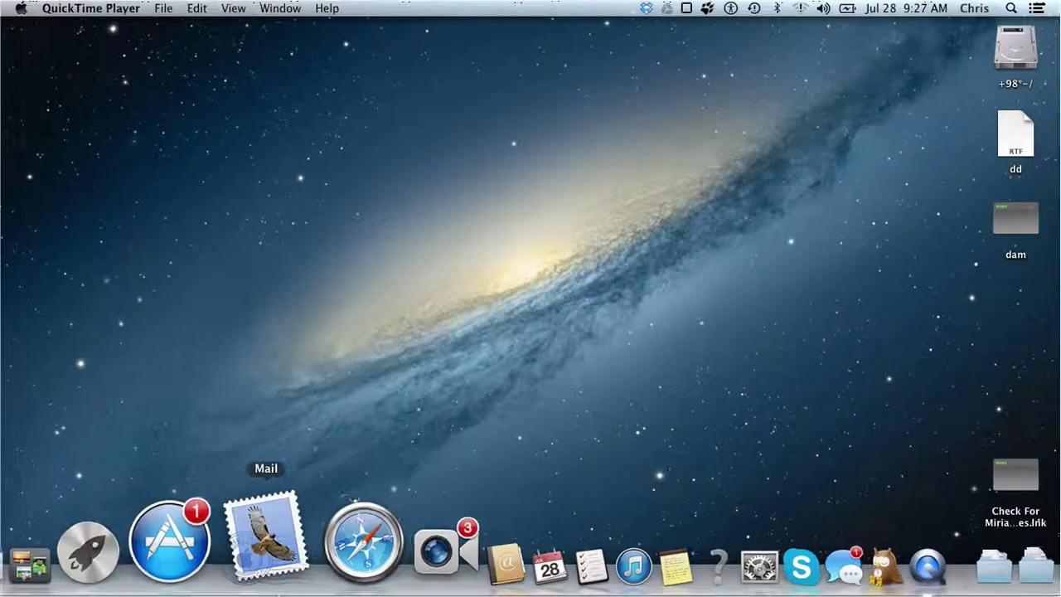
Switch to the Finder and select the "dd" RTF file on the desktop.
key("super+Tab")
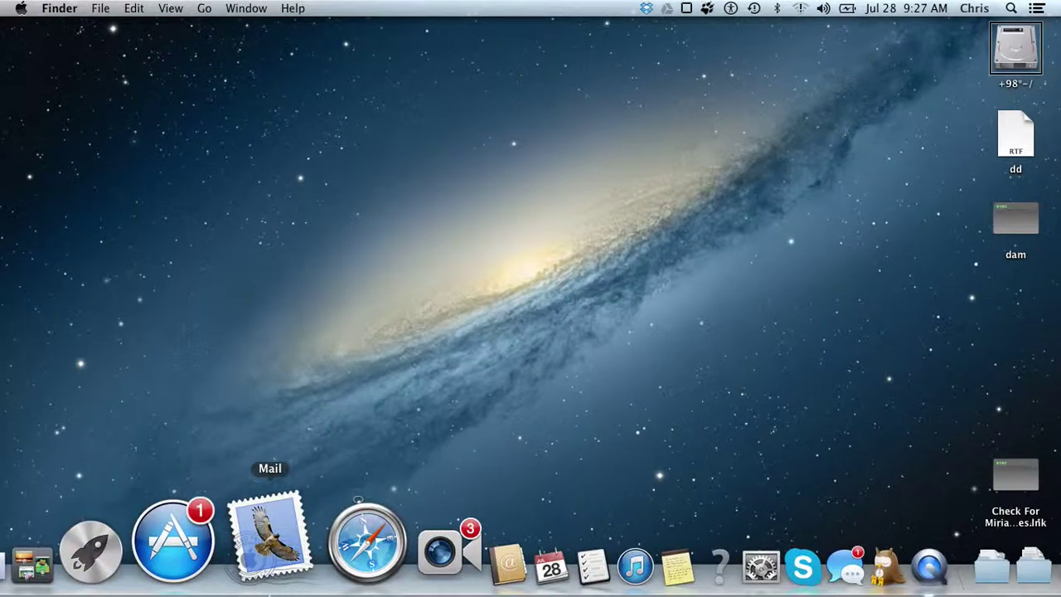
key("super+Tab")
key("super+Tab")
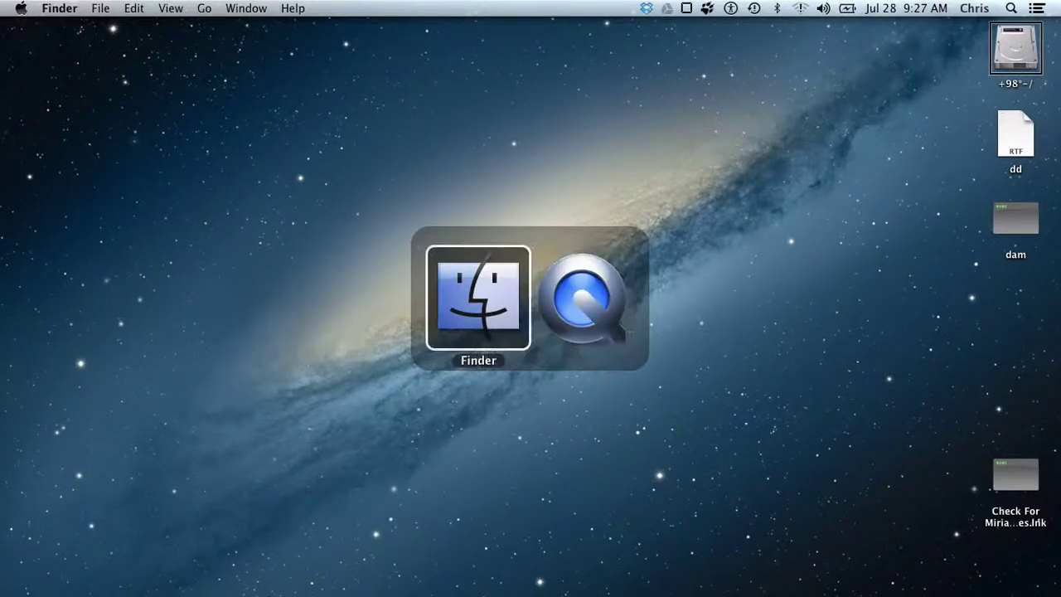
mouse_move(269, 593)
key("Down")
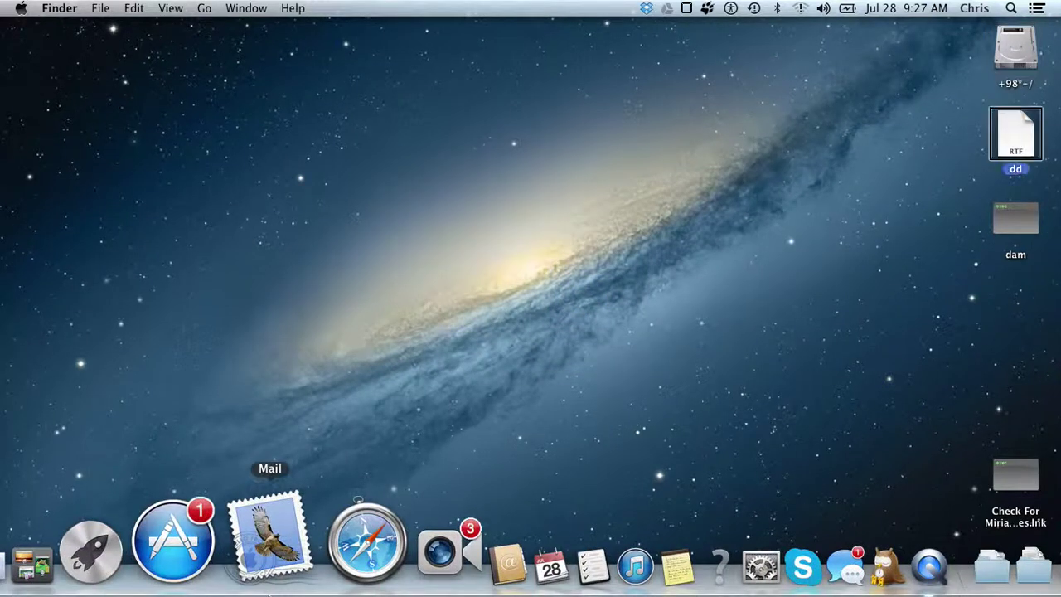